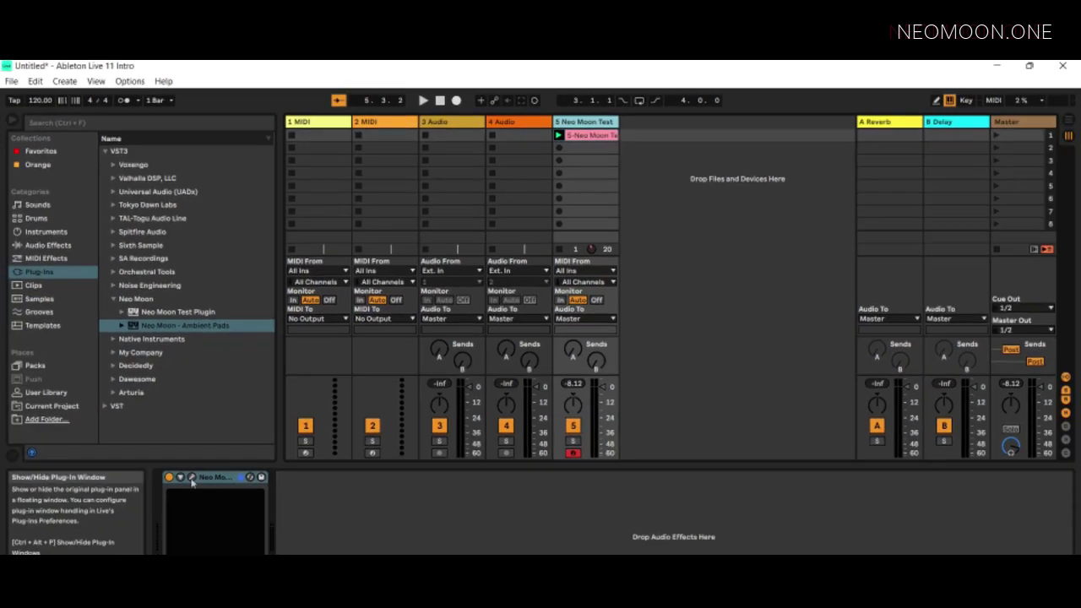
# Show the Neo Moon Test Plugin window of track 5 and close it again
pyautogui.click(167, 525)
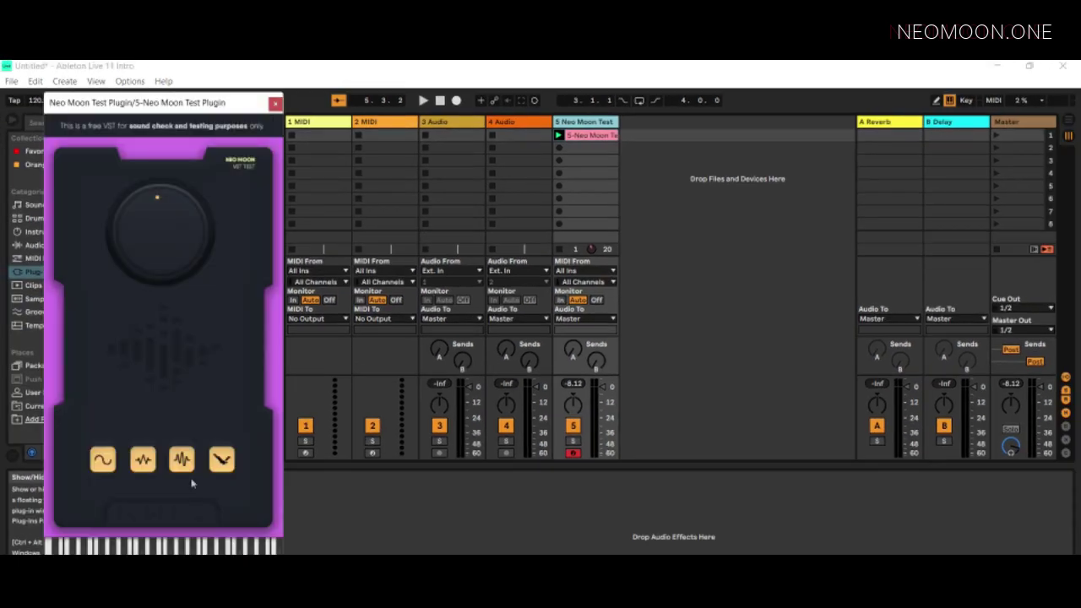
pyautogui.click(274, 103)
# Place track 5's Neo Moon Test clip from Session View at bar 1 of its Arrangement track and return playback to the arrangement
pyautogui.click(587, 137)
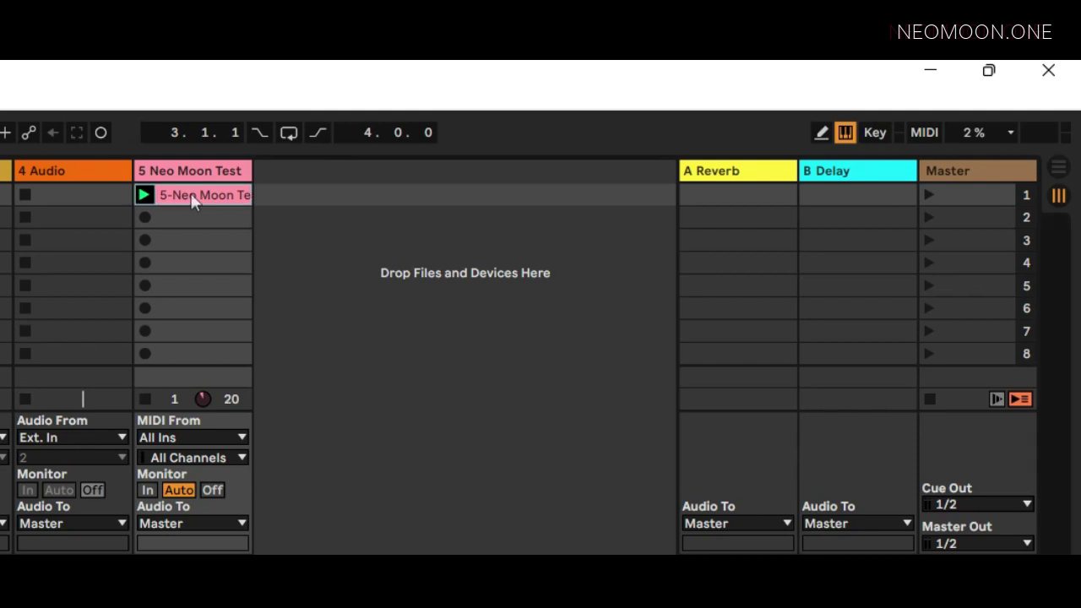
pyautogui.moveTo(193, 201); pyautogui.dragTo(835, 176)
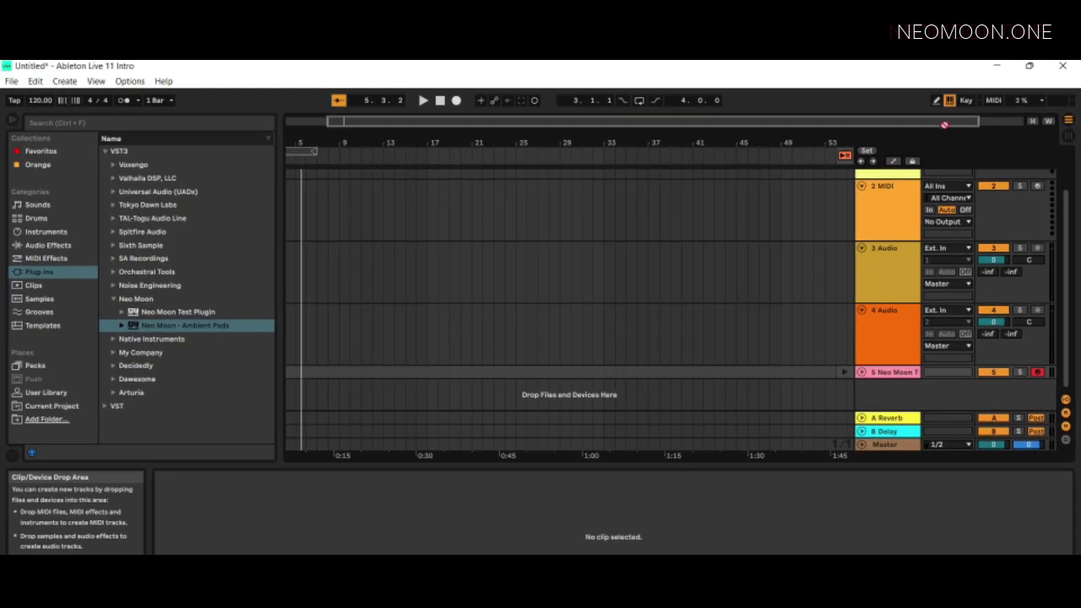
pyautogui.moveTo(944, 124); pyautogui.dragTo(294, 377)
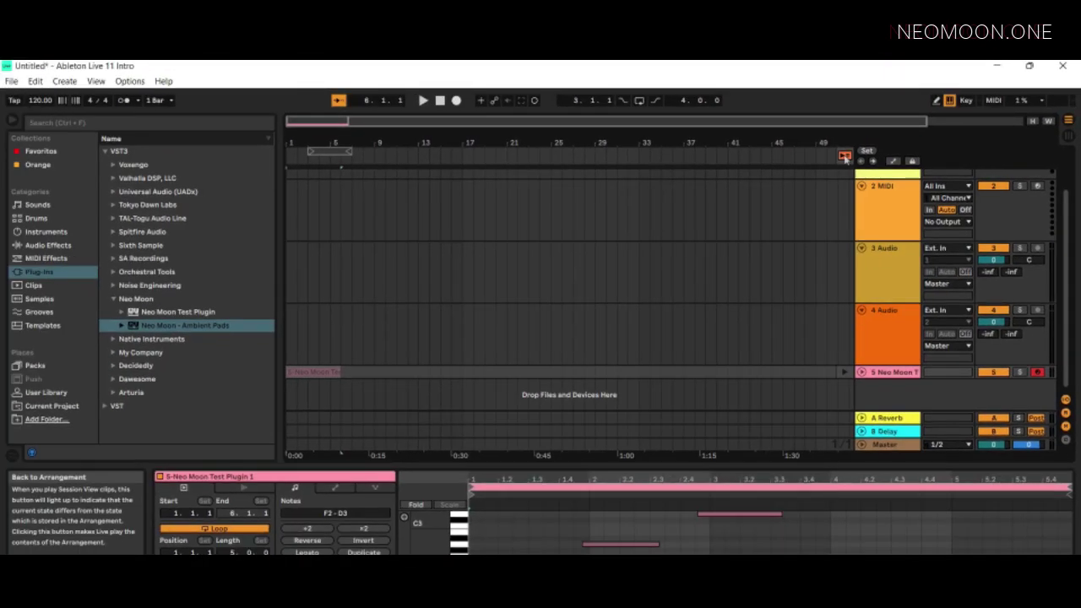
pyautogui.click(608, 112)
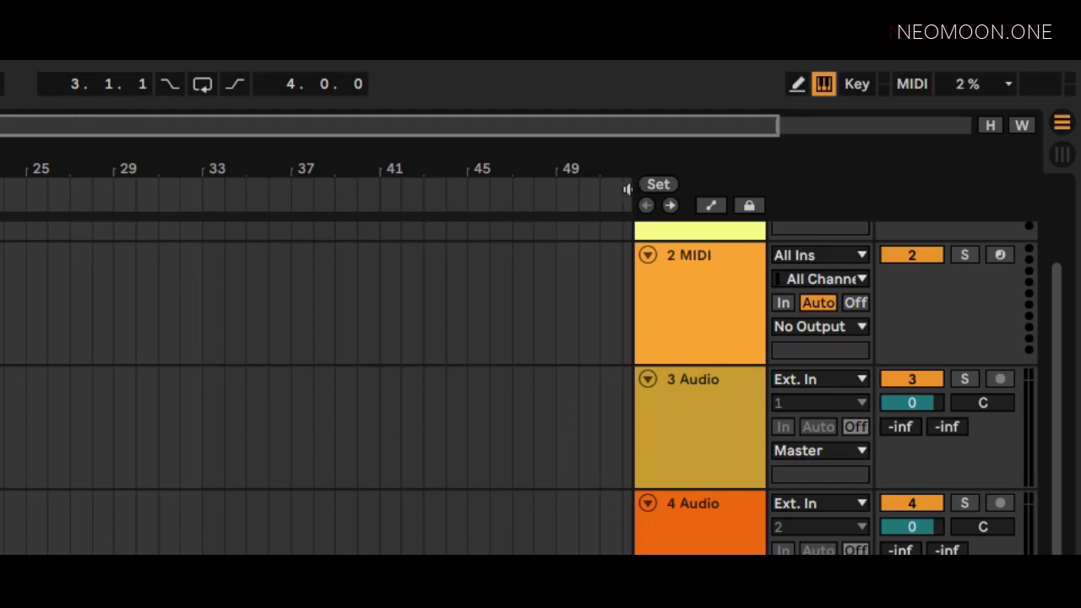
# Show automation for the arrangement tracks and unfold track 5, Neo Moon Test
pyautogui.click(714, 207)
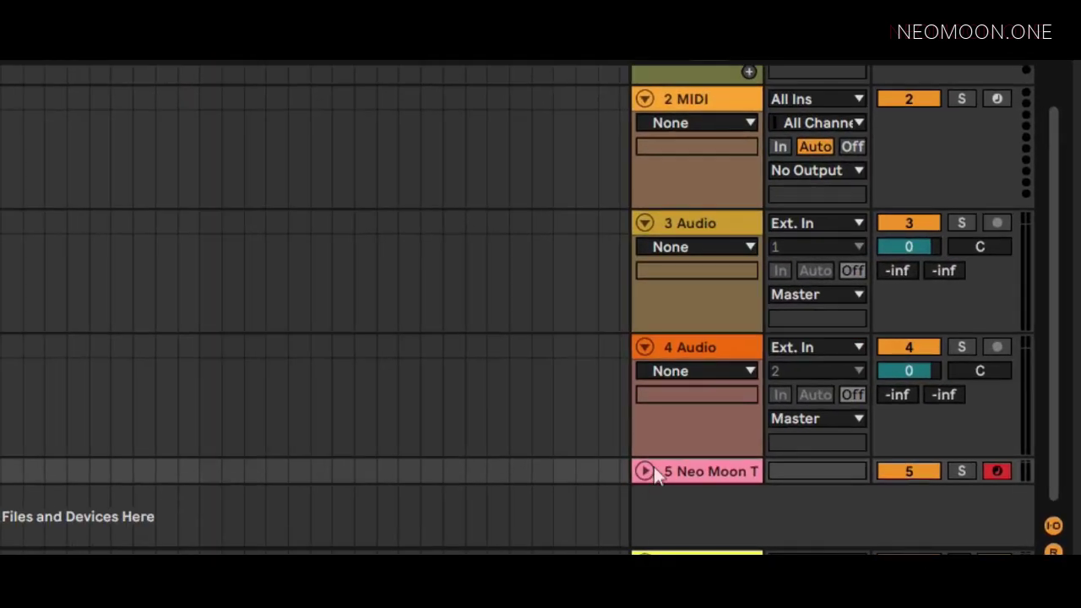
pyautogui.click(644, 470)
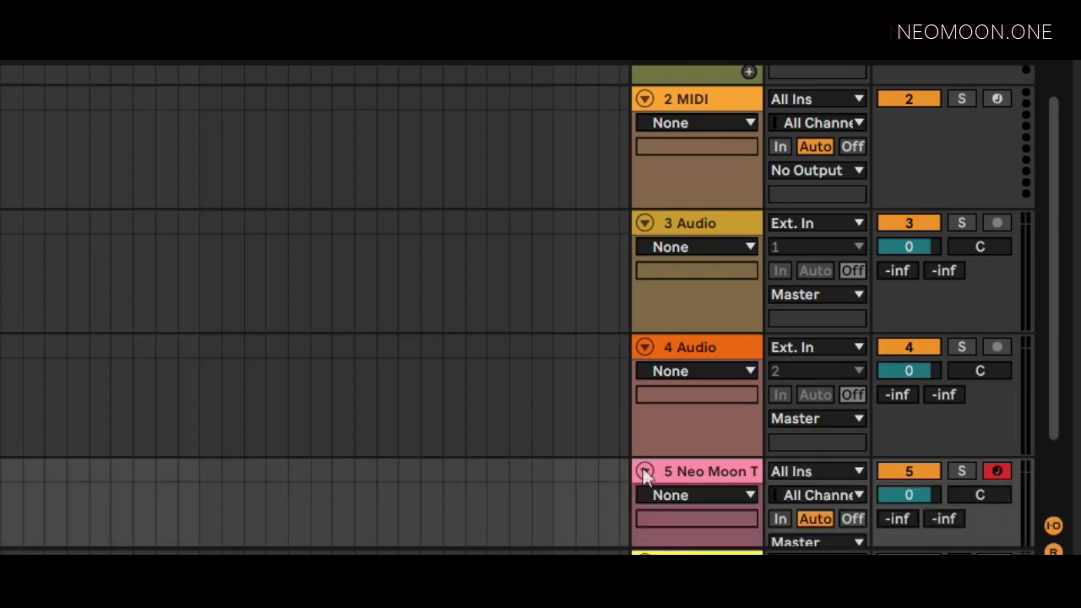
pyautogui.scroll(-2, 518, 461)
pyautogui.scroll(-2, 521, 455)
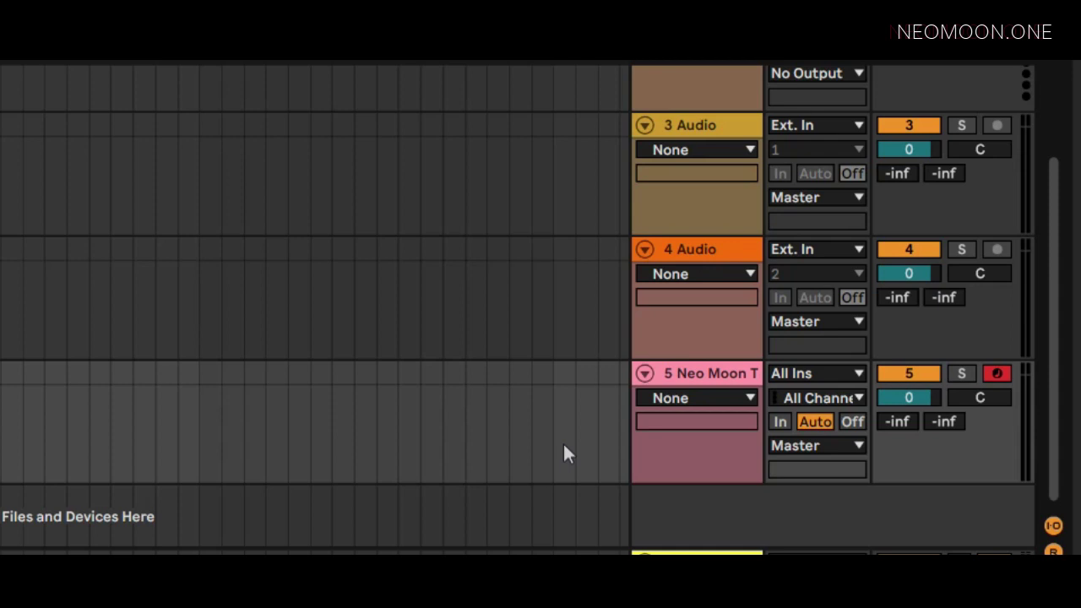
# Set track 5's automation to the Mixer's Track Volume parameter
pyautogui.click(686, 400)
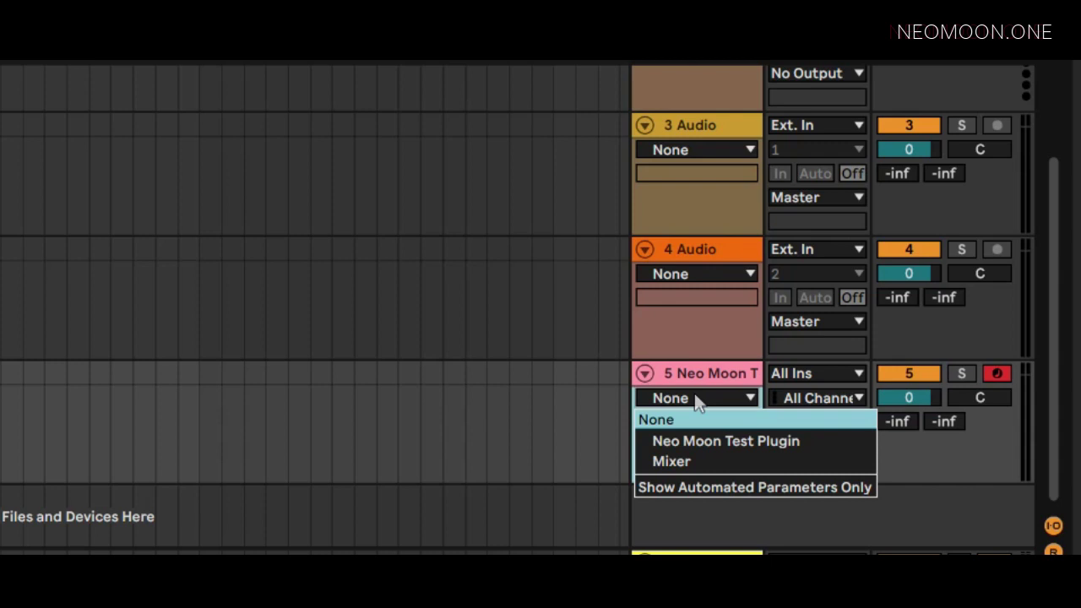
pyautogui.click(697, 463)
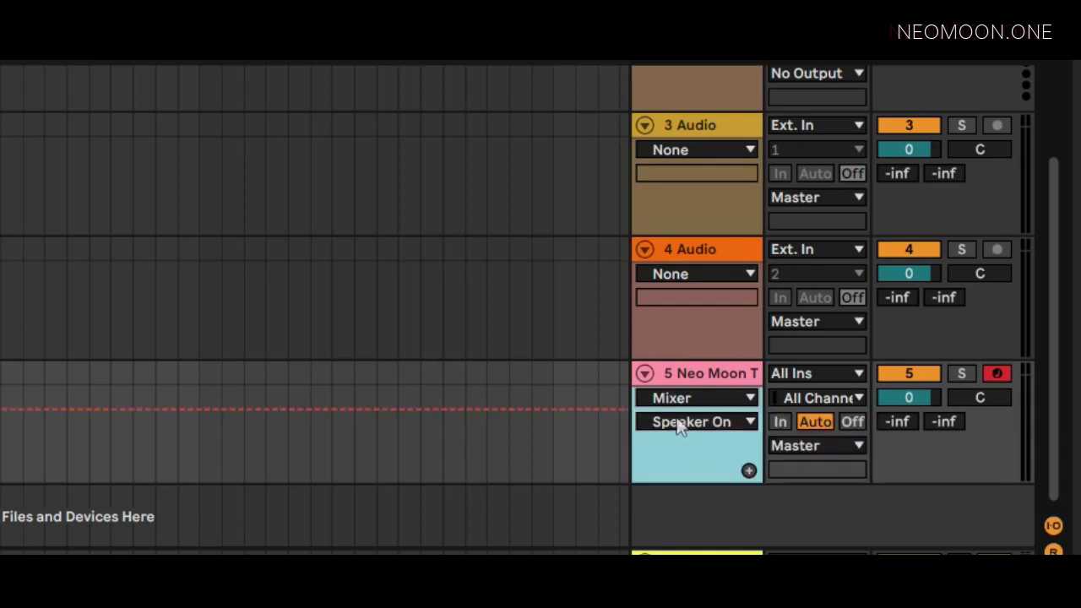
pyautogui.click(700, 426)
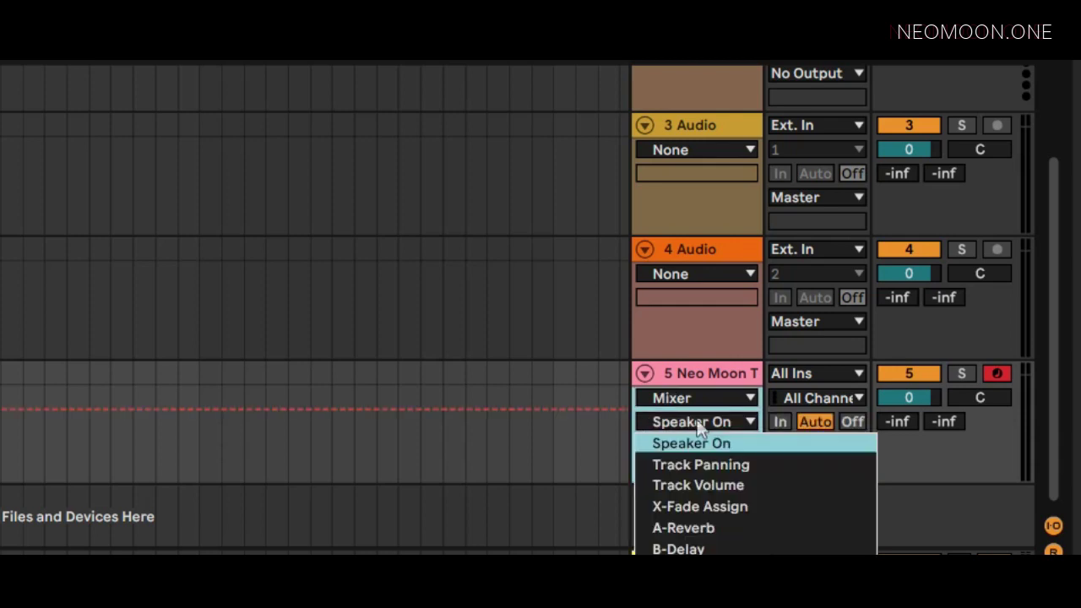
pyautogui.click(714, 487)
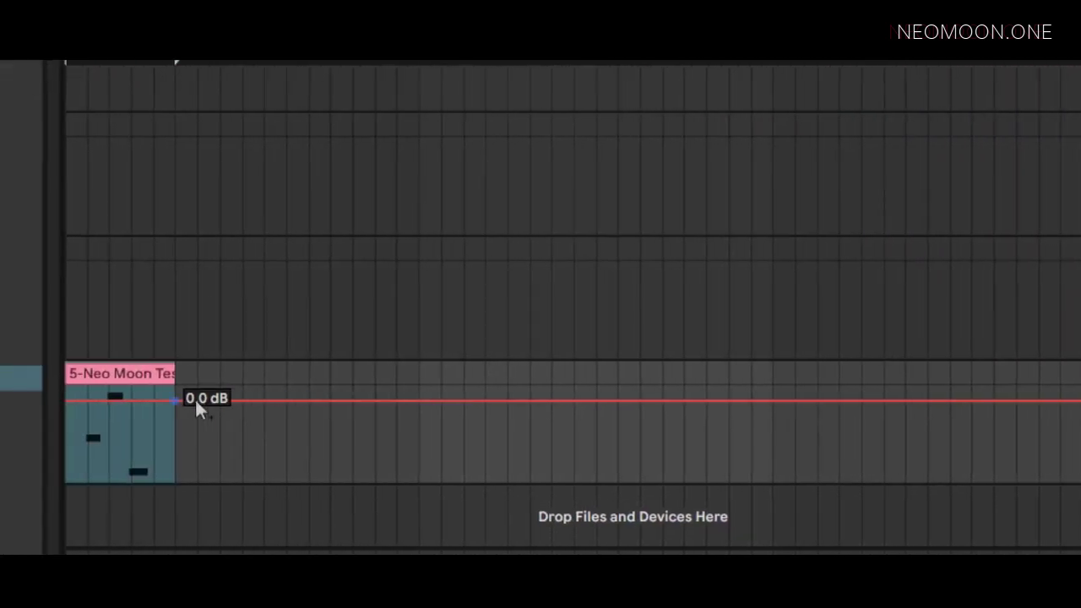
# Draw a volume envelope over track 5's clip, dipping at bar 3, rising at bar 4 and falling at its end, and give it a separate lane
pyautogui.click(84, 400)
pyautogui.moveTo(108, 401); pyautogui.dragTo(175, 441)
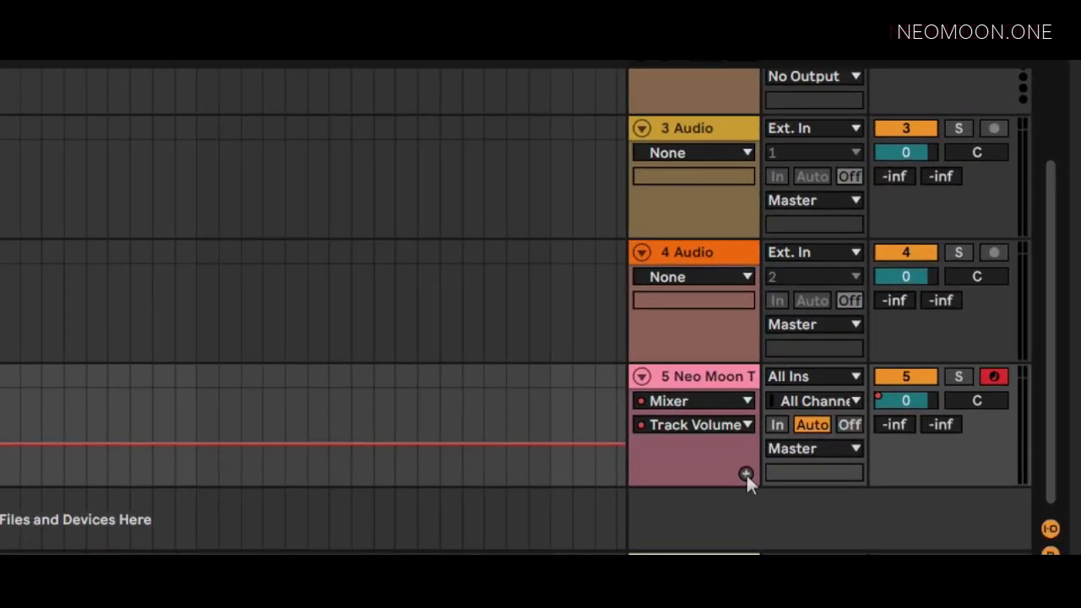
pyautogui.click(747, 476)
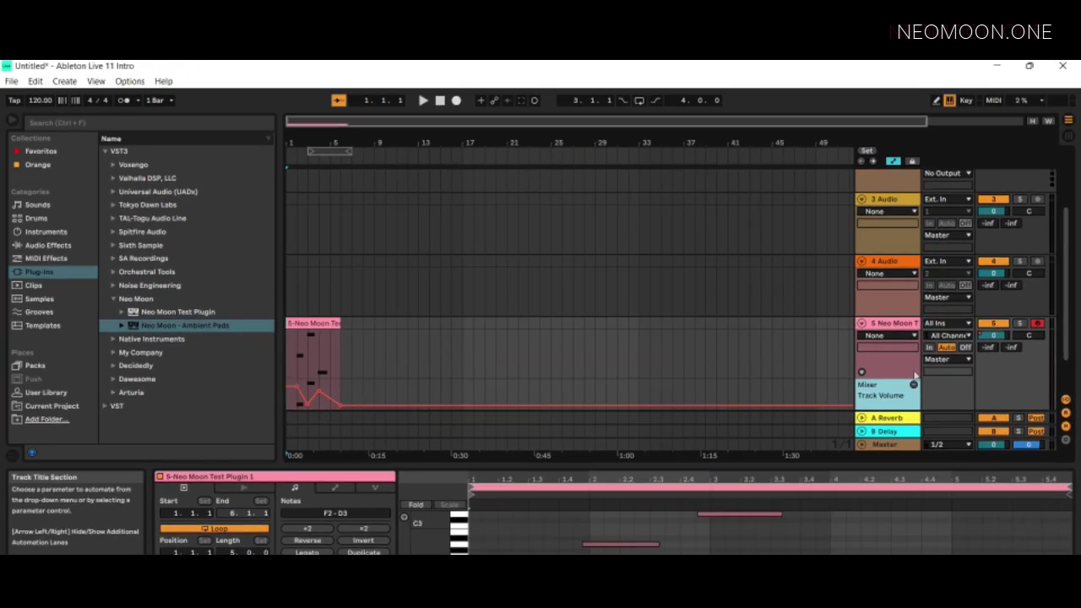
pyautogui.scroll(-2, 763, 344)
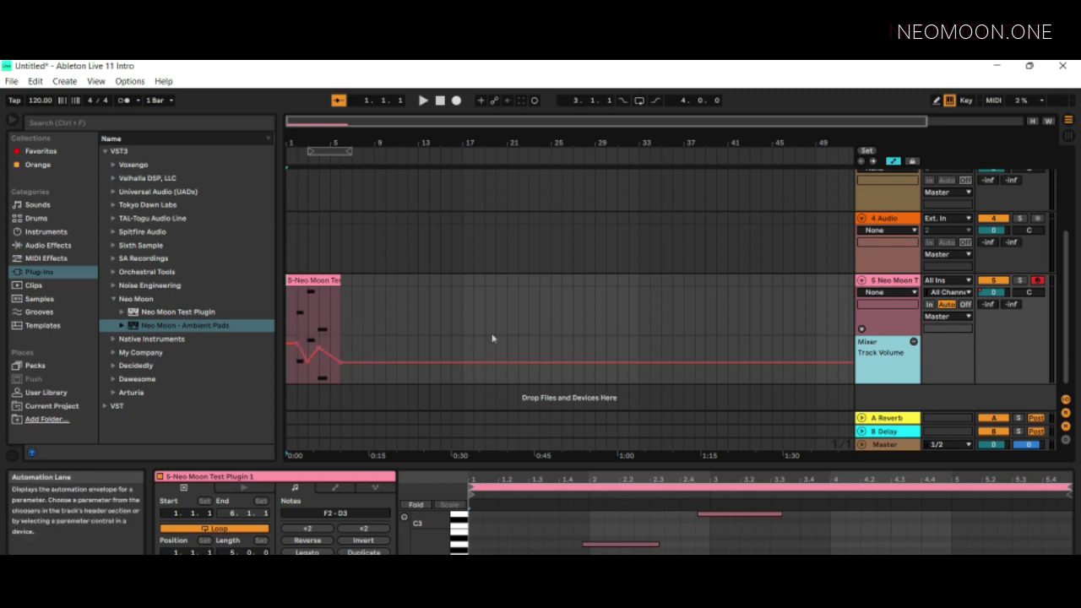
# Automate track 5's A-Reverb send, dipping at bar 3, peaking at bar 4 and ending at -46.0 dB, and move it to its own lane
pyautogui.click(888, 293)
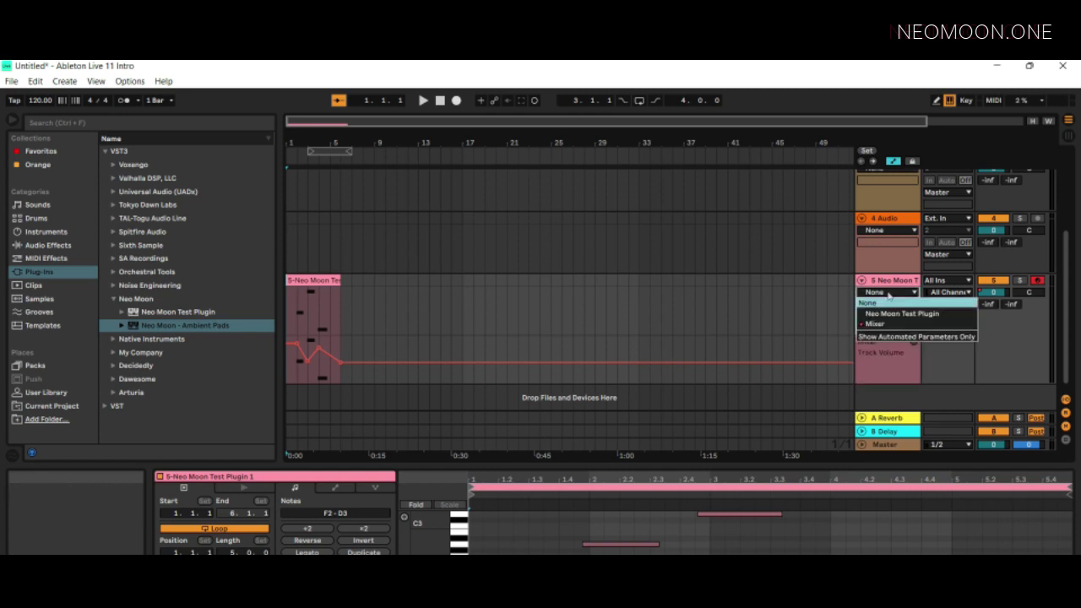
pyautogui.click(888, 324)
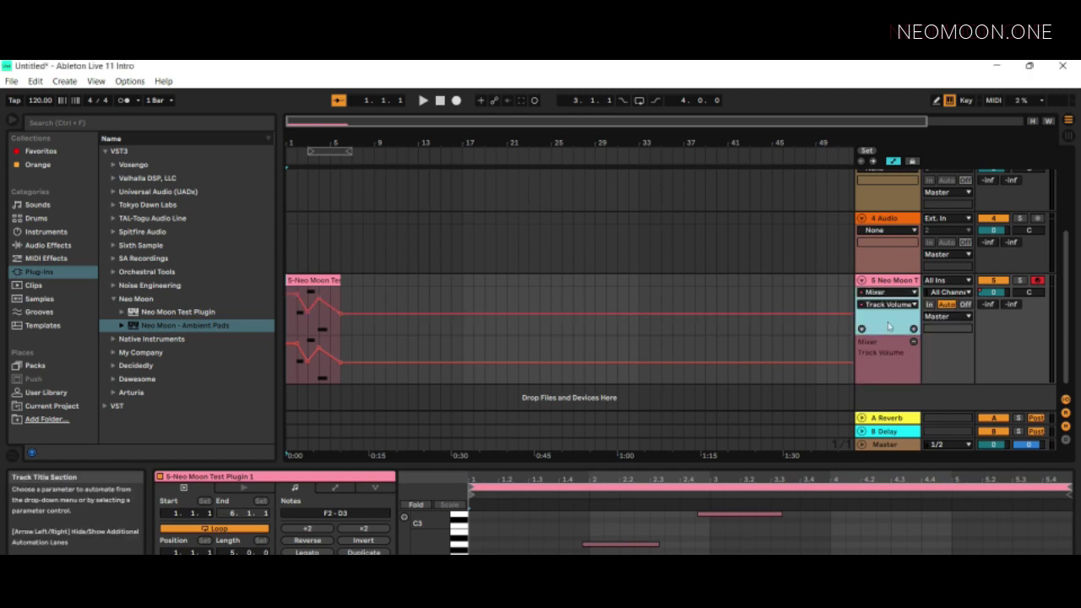
pyautogui.click(885, 310)
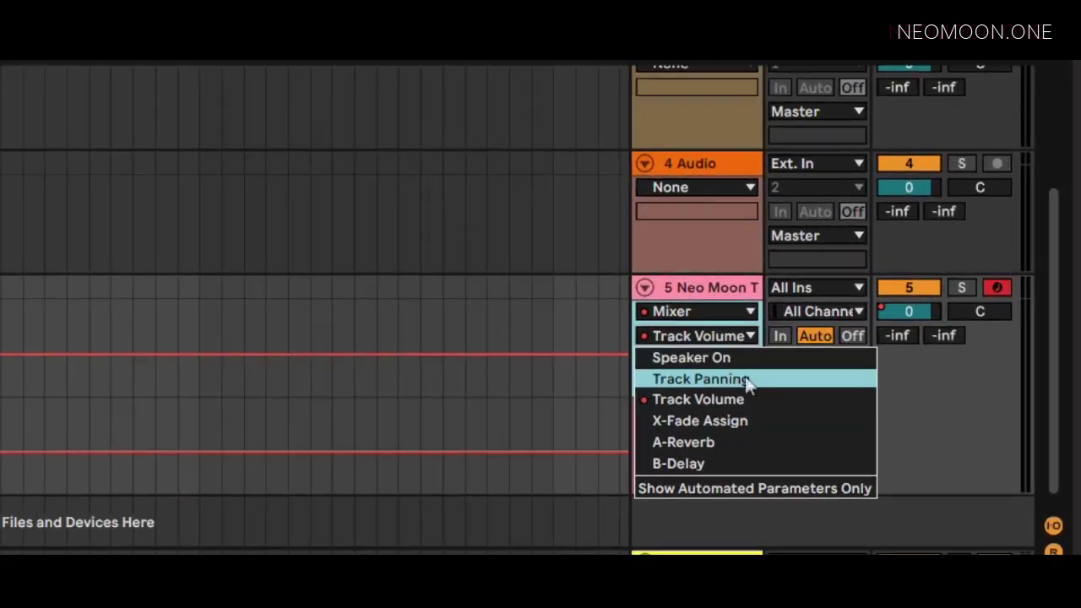
pyautogui.click(707, 443)
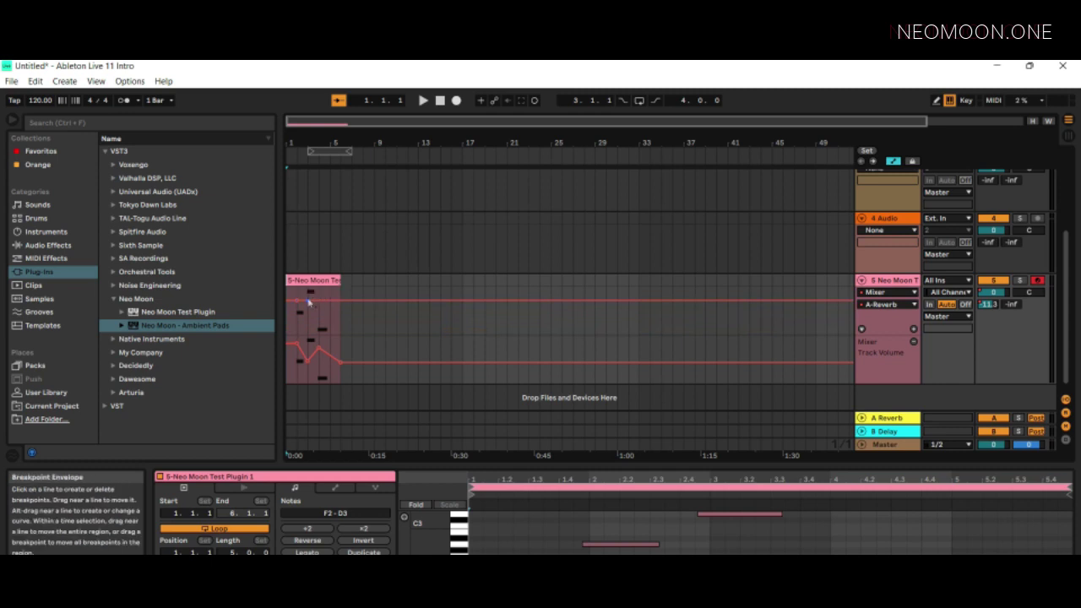
pyautogui.moveTo(310, 307); pyautogui.dragTo(337, 330)
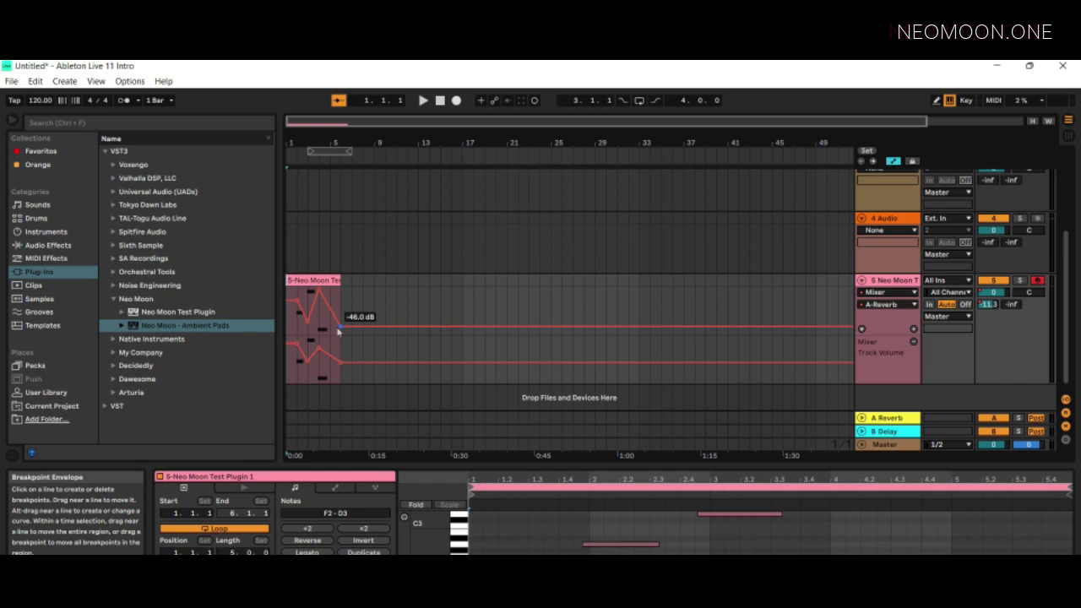
pyautogui.click(913, 330)
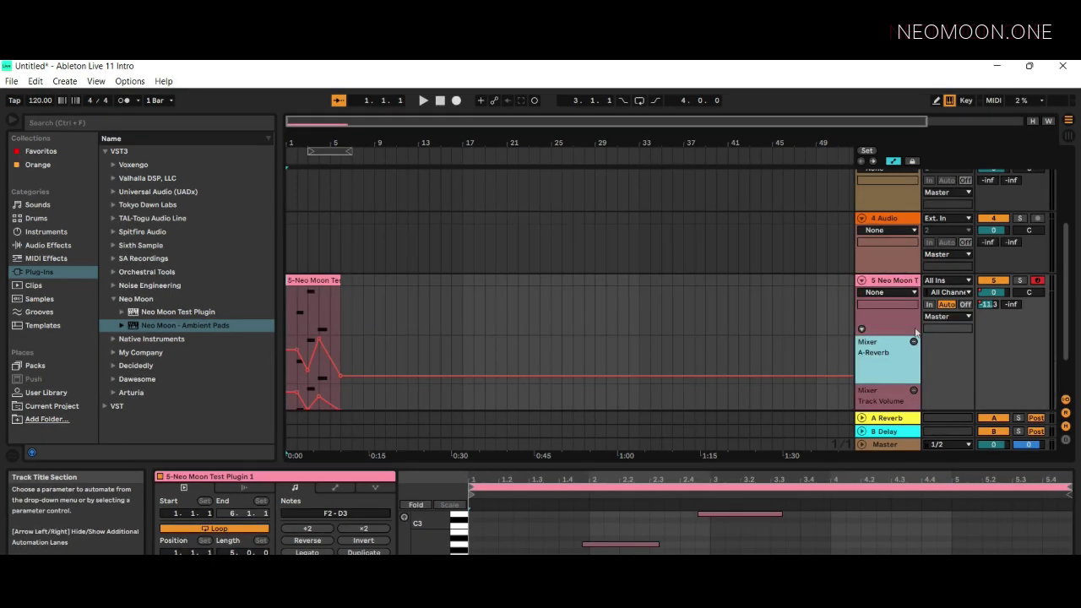
# Display the Mixer's B-Delay send automation in track 5's main lane
pyautogui.click(883, 292)
pyautogui.click(884, 324)
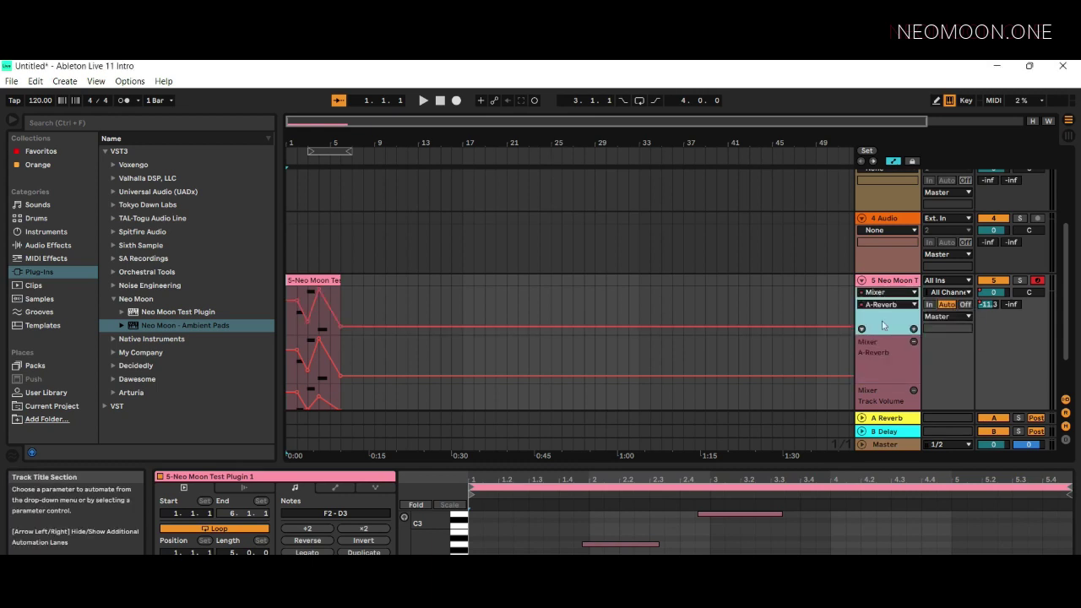
pyautogui.click(891, 305)
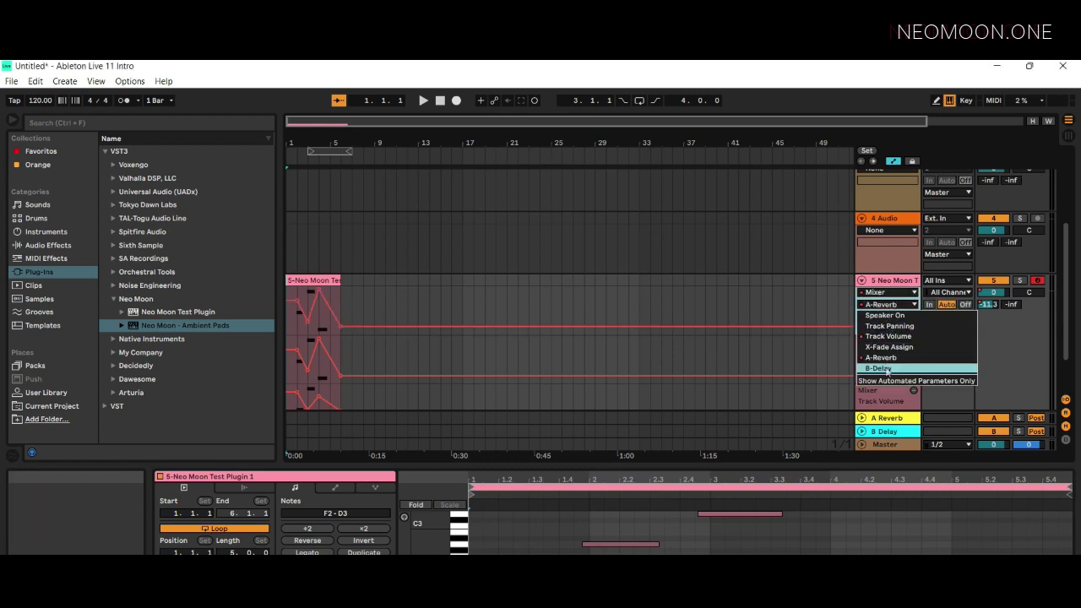
pyautogui.click(882, 369)
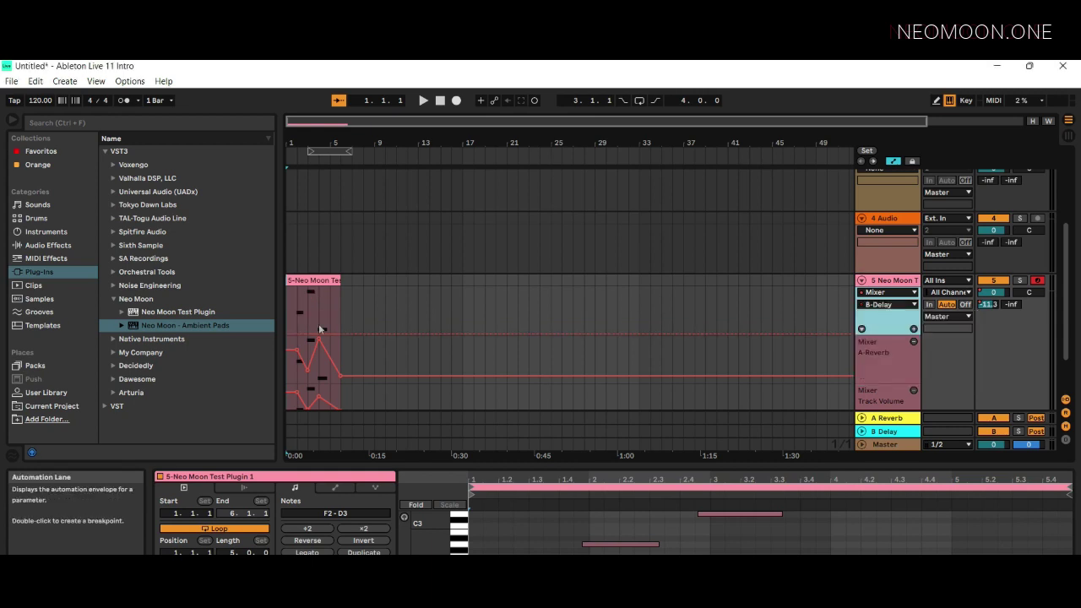
pyautogui.scroll(-3, 507, 300)
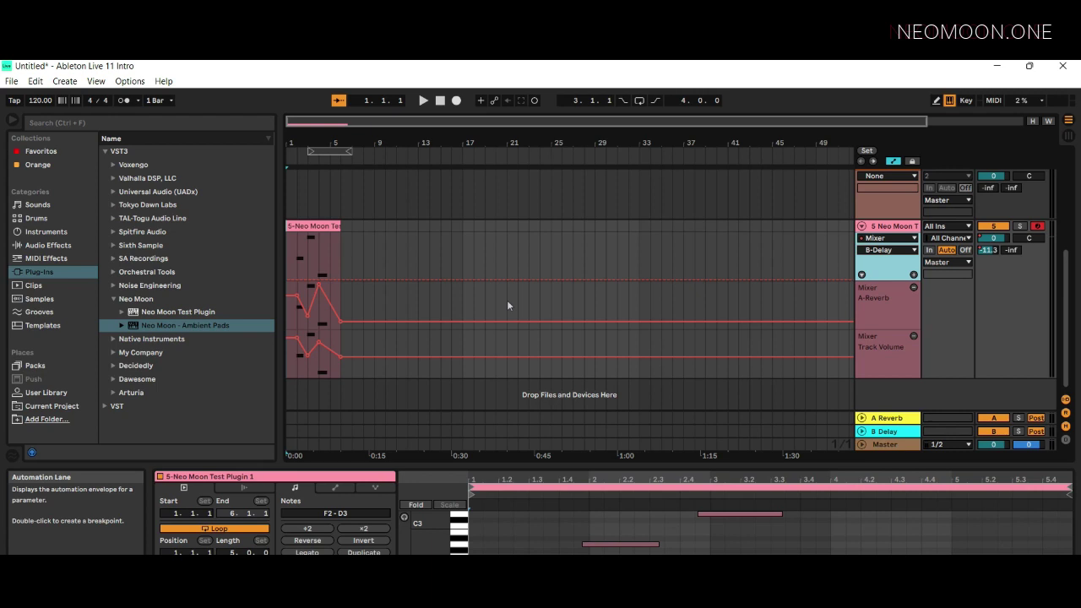
# Return to Session View and show the Neo Moon Test Plugin device on track 5
pyautogui.click(1068, 135)
pyautogui.click(582, 129)
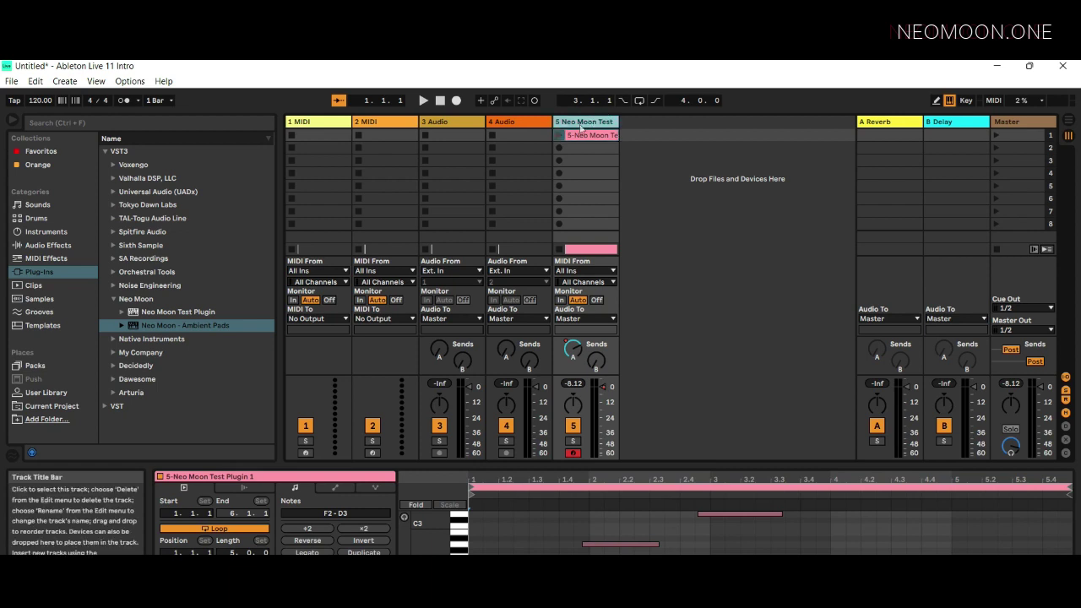
pyautogui.click(582, 129)
pyautogui.click(195, 487)
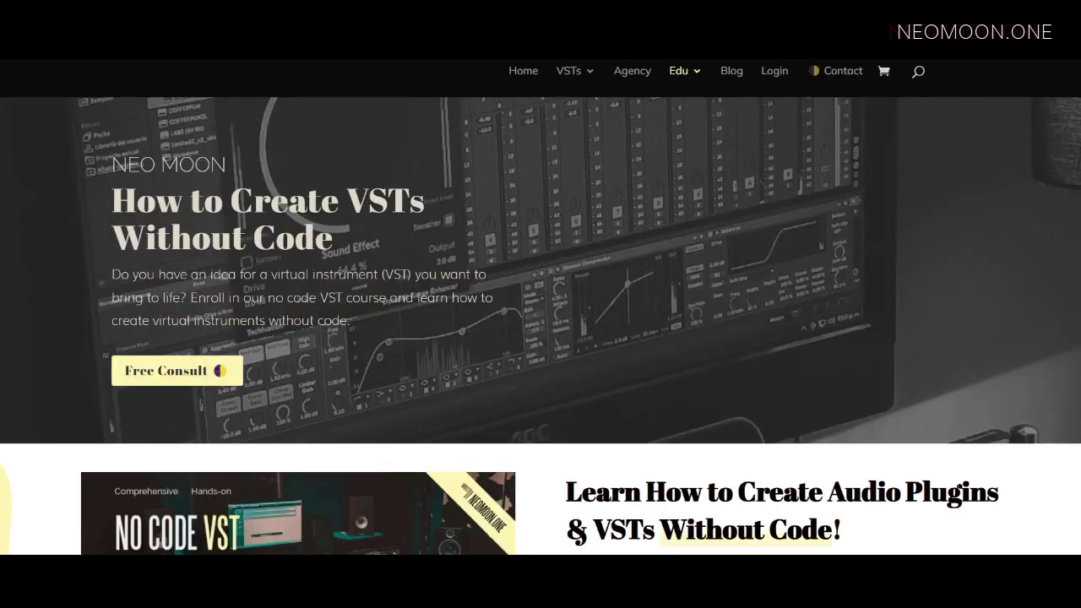
pyautogui.scroll(-1, 540, 326)
pyautogui.scroll(-3, 541, 320)
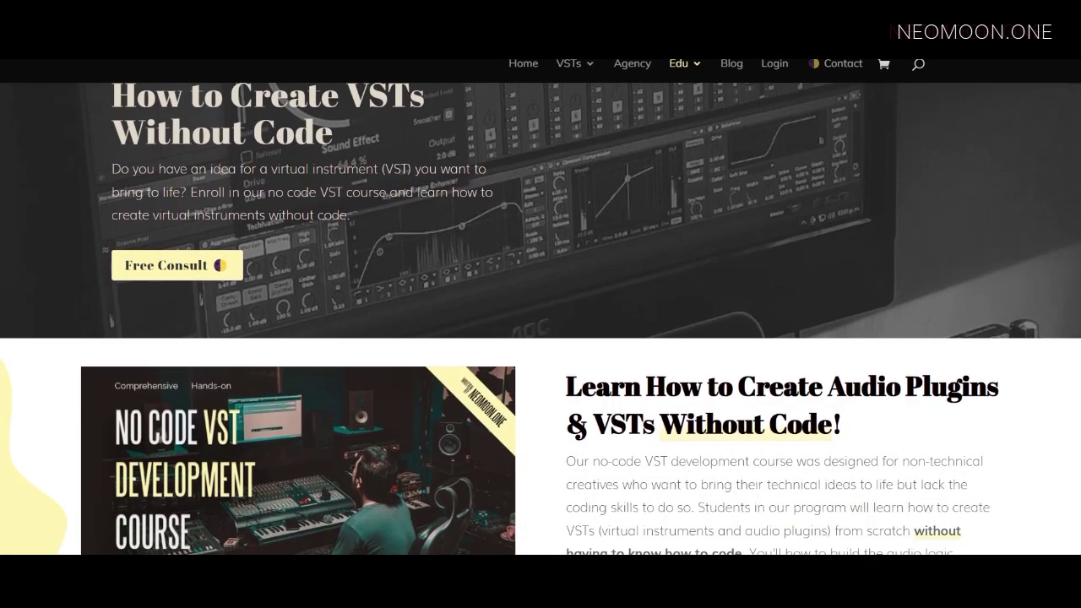